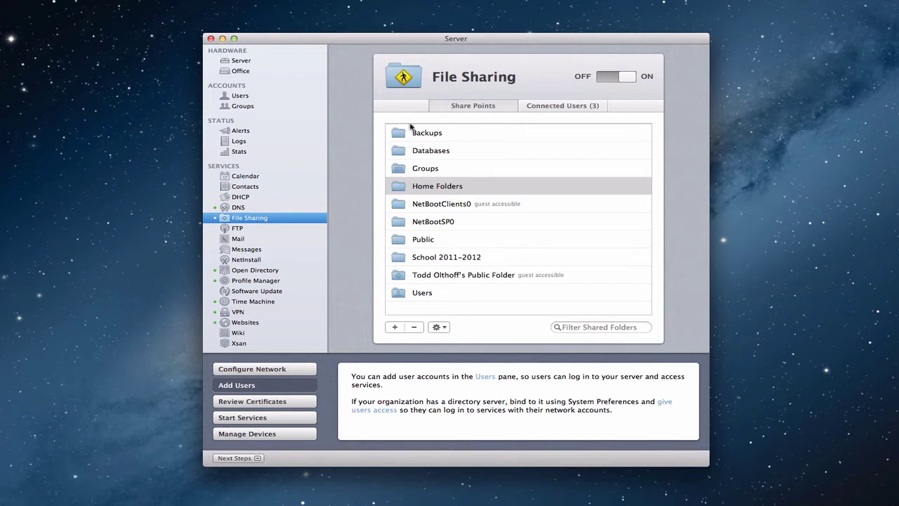
Step: Check which users are connected to File Sharing and return to the share point list
{"action": "left_click", "coordinate": [574, 107]}
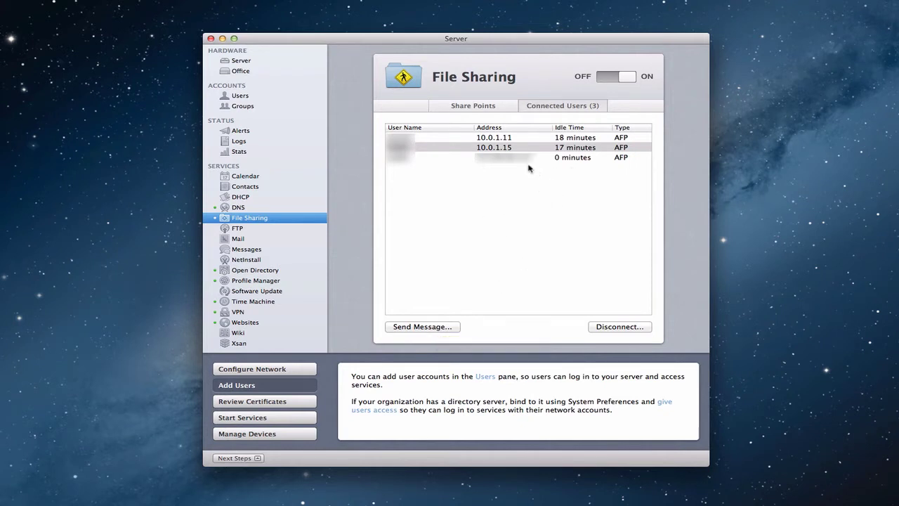
{"action": "left_click", "coordinate": [482, 106]}
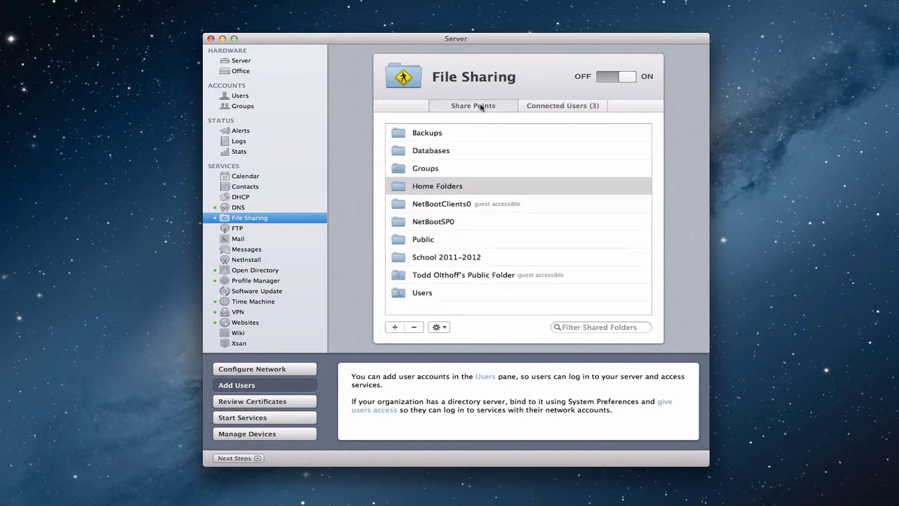
Step: Open the Groups share point's settings and view its files in the server's storage
{"action": "left_click", "coordinate": [434, 173]}
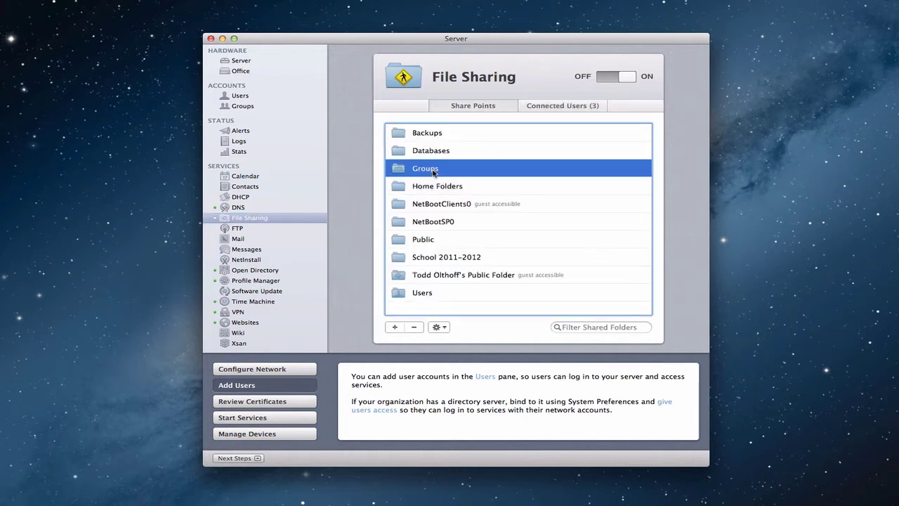
{"action": "left_click", "coordinate": [439, 328]}
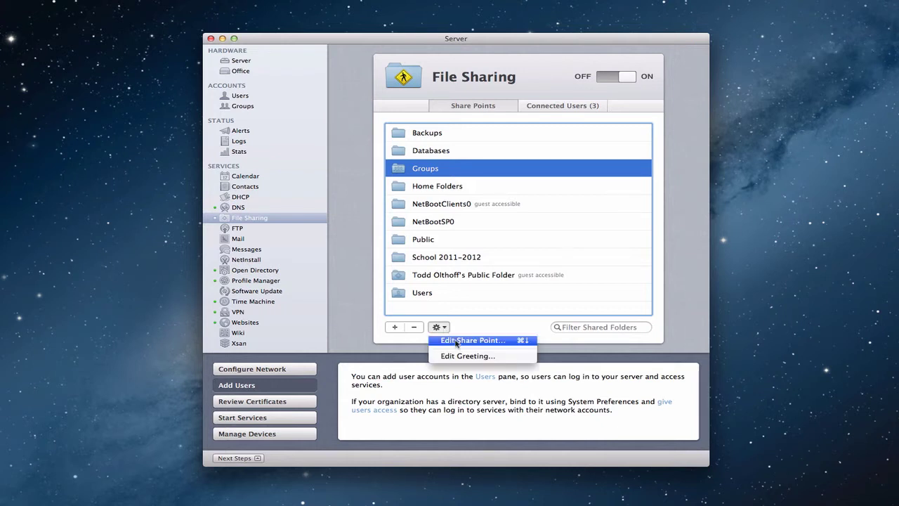
{"action": "left_click", "coordinate": [456, 342]}
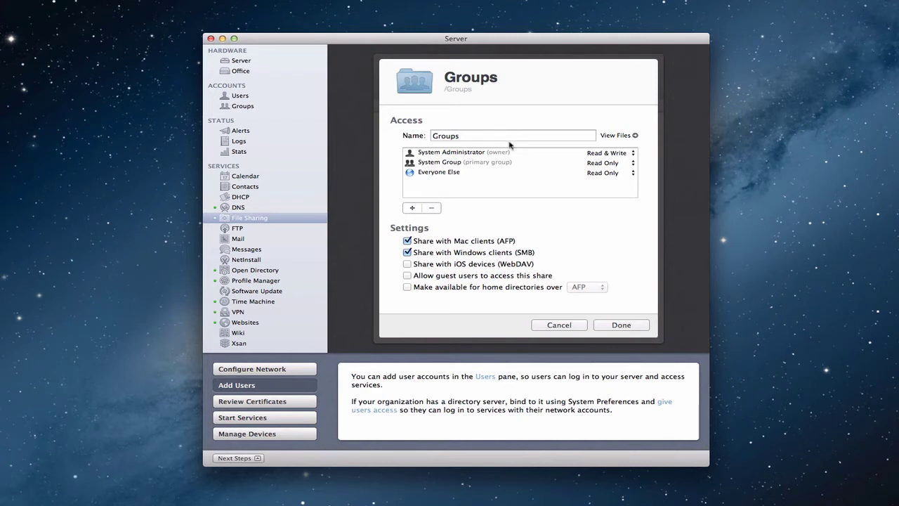
{"action": "left_click", "coordinate": [636, 136]}
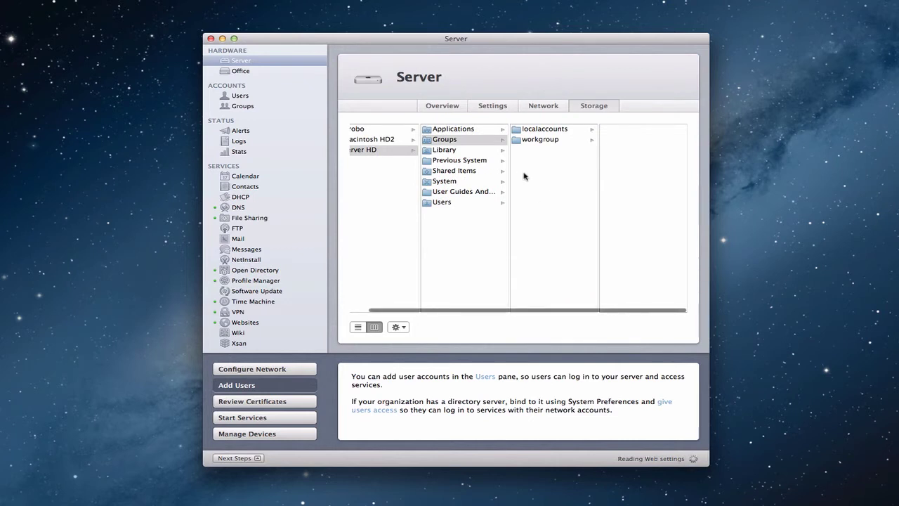
{"action": "scroll", "coordinate": [467, 195], "scroll_direction": "left", "scroll_amount": 2}
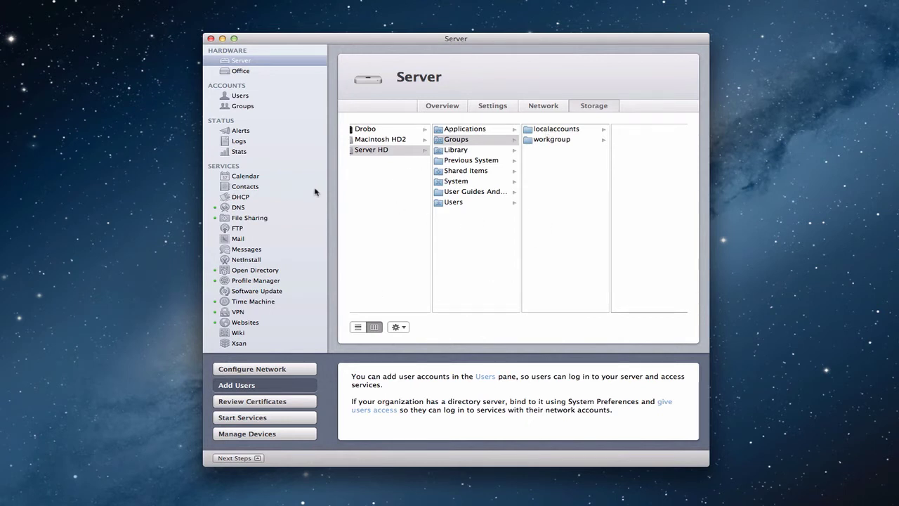
Step: Reopen the Groups share point's settings in File Sharing and review the permission levels available for System Administrator
{"action": "left_click", "coordinate": [255, 220]}
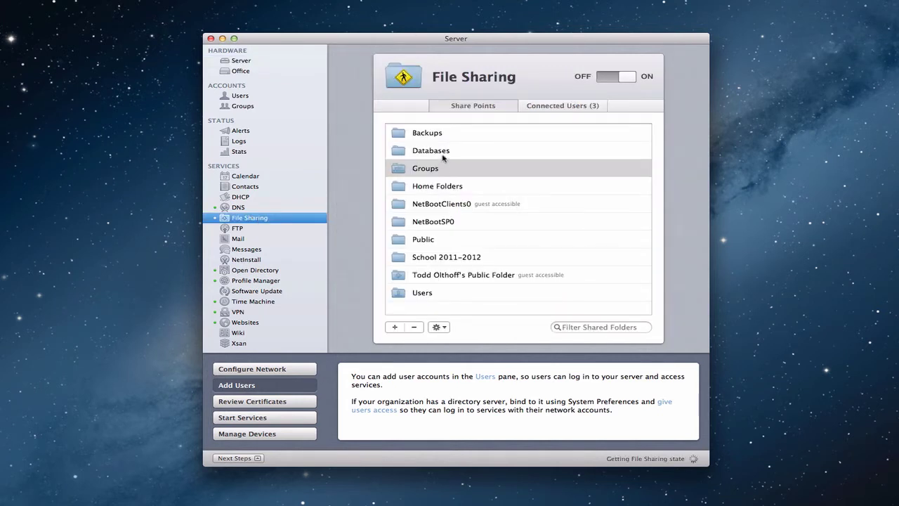
{"action": "left_click", "coordinate": [441, 326]}
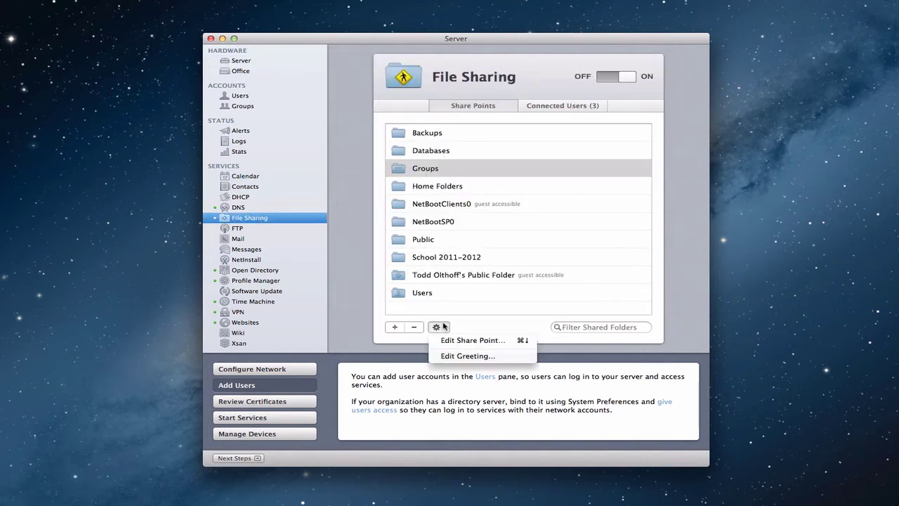
{"action": "left_click", "coordinate": [444, 340]}
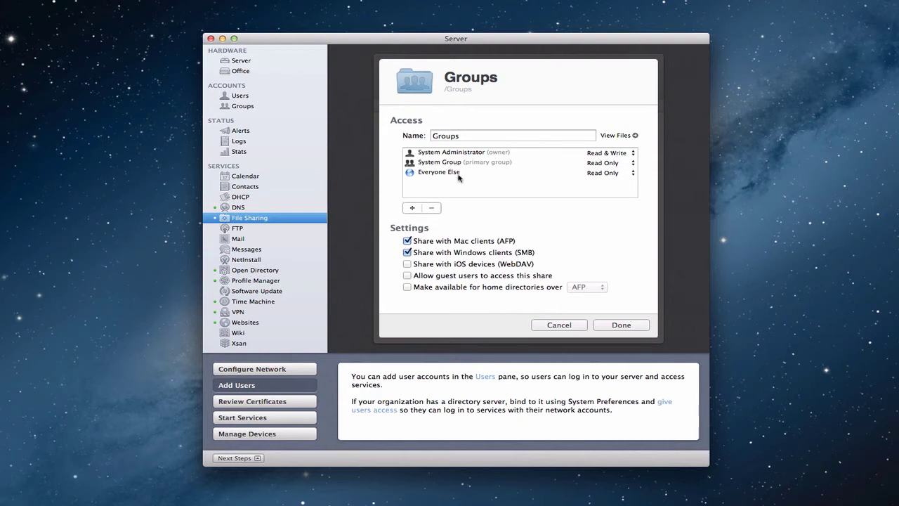
{"action": "left_click", "coordinate": [633, 154]}
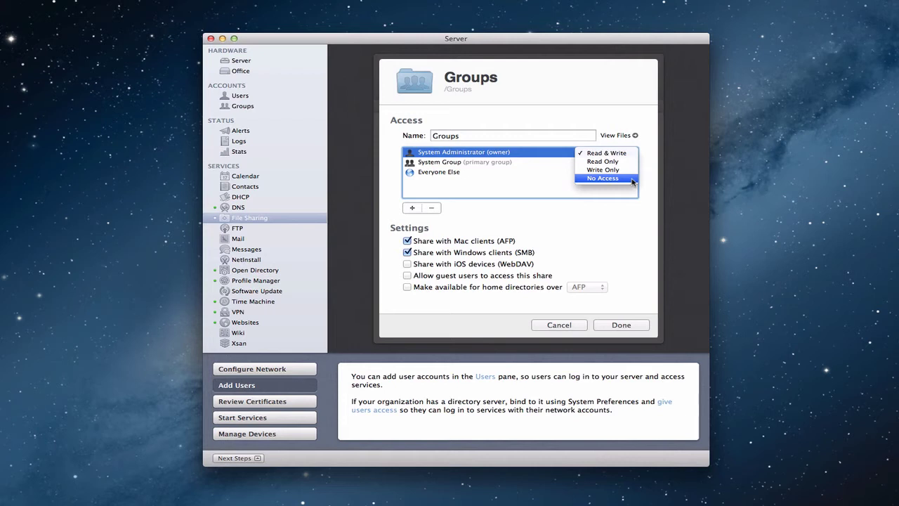
{"action": "left_click", "coordinate": [498, 155]}
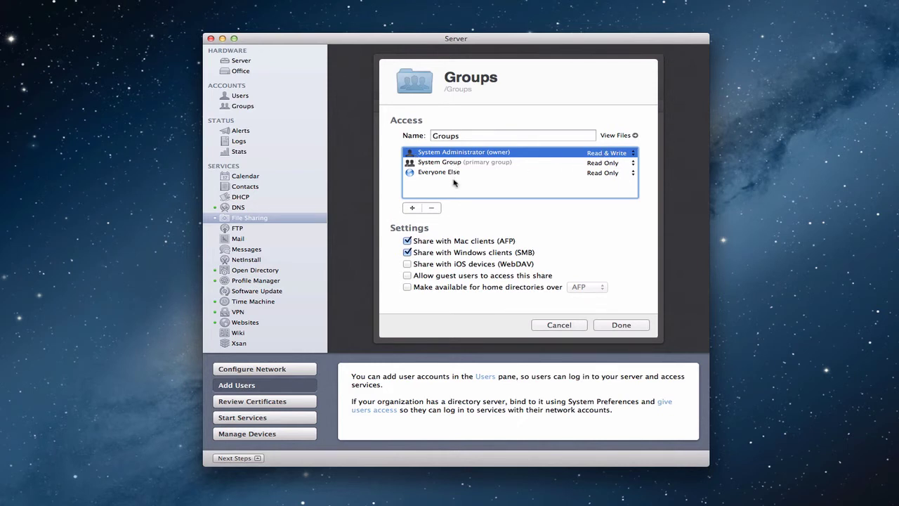
Step: Try adding an individual user to the Groups access list, review the user's permission choices, and remove the entry
{"action": "left_click", "coordinate": [413, 209]}
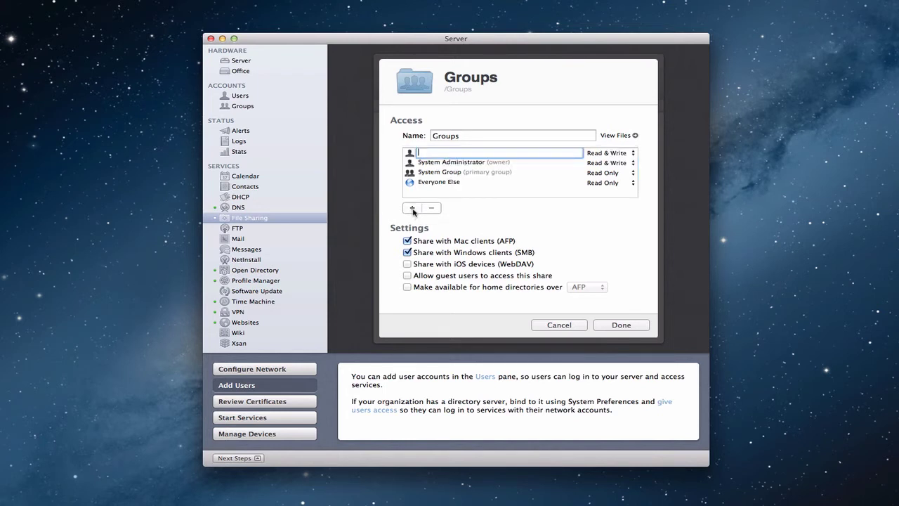
{"action": "type", "text": "todd ol"}
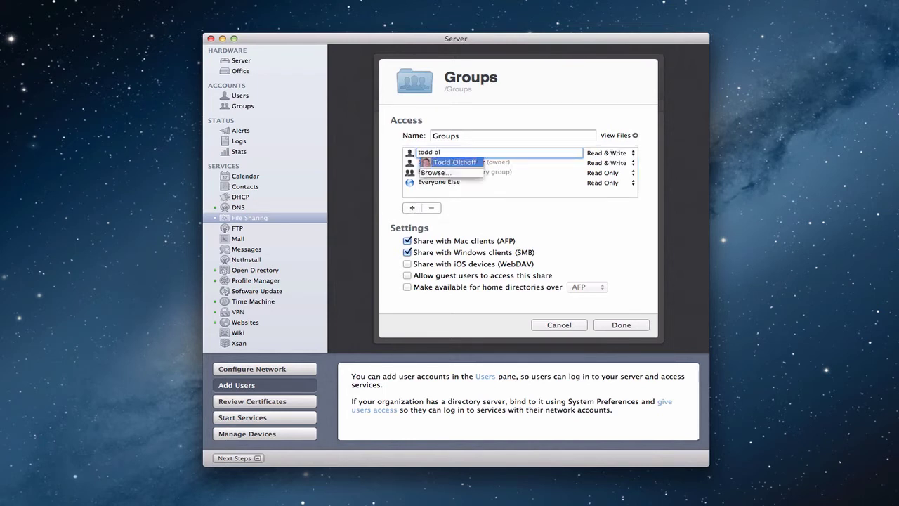
{"action": "key", "text": "Return"}
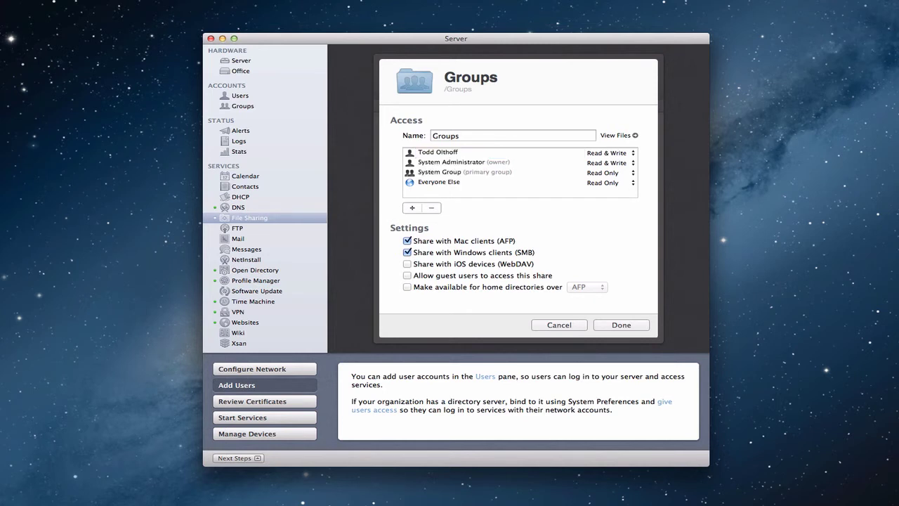
{"action": "left_click", "coordinate": [635, 154]}
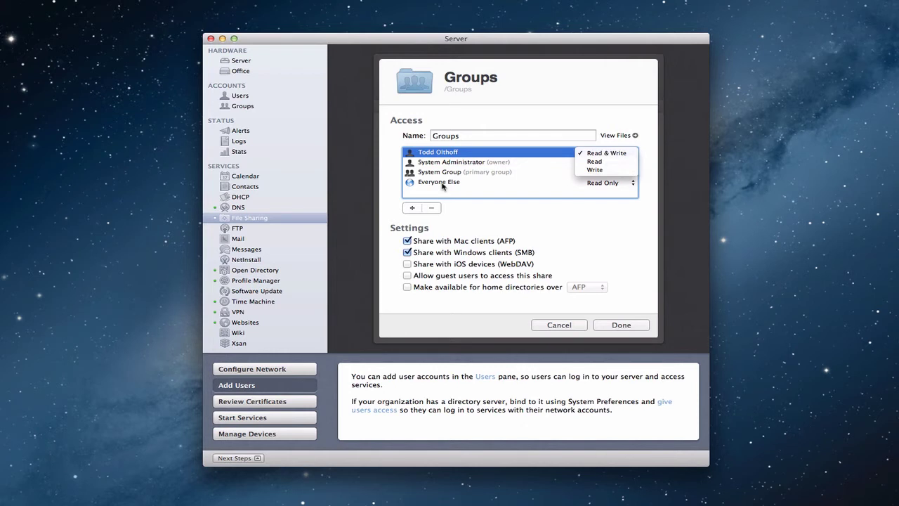
{"action": "left_click", "coordinate": [458, 154]}
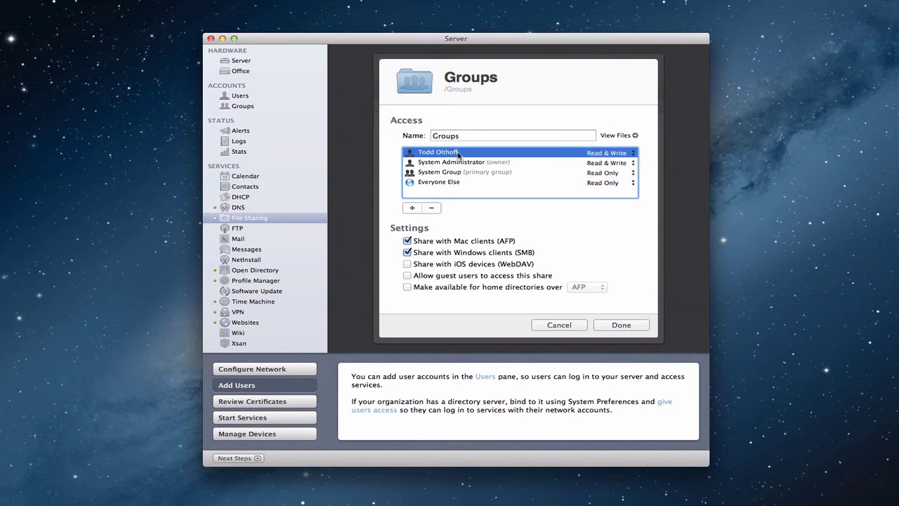
{"action": "left_click", "coordinate": [425, 209]}
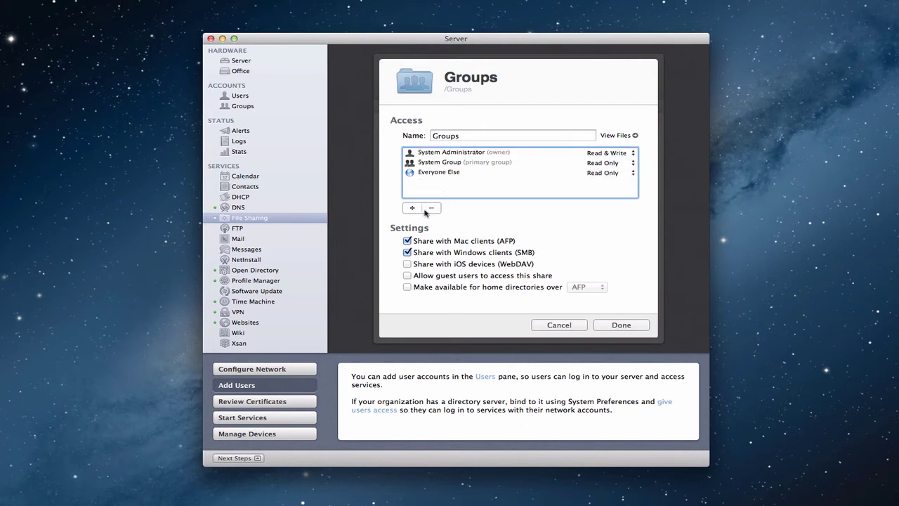
Step: Try giving Workgroup Read access to the Groups share point, remove the entry, and cancel the edit
{"action": "left_click", "coordinate": [412, 208]}
{"action": "type", "text": "work"}
{"action": "key", "text": "Return"}
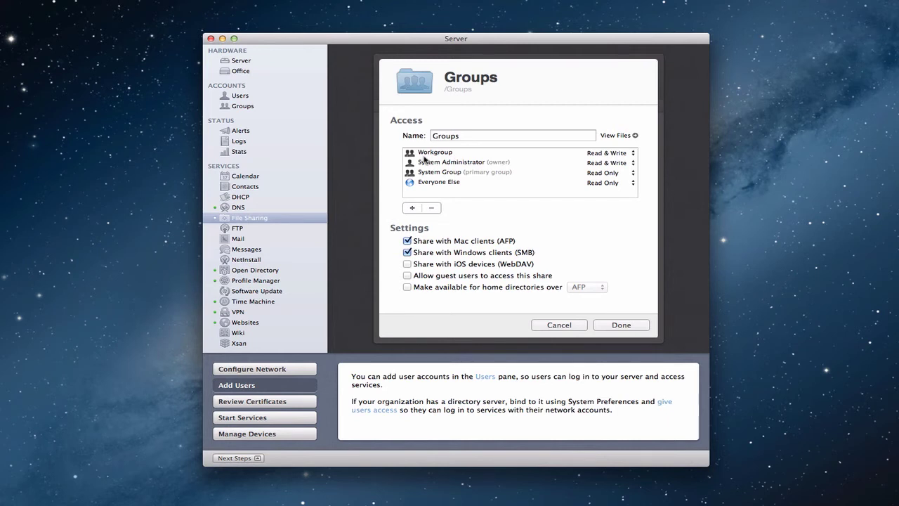
{"action": "left_click", "coordinate": [623, 154]}
{"action": "left_click", "coordinate": [622, 162]}
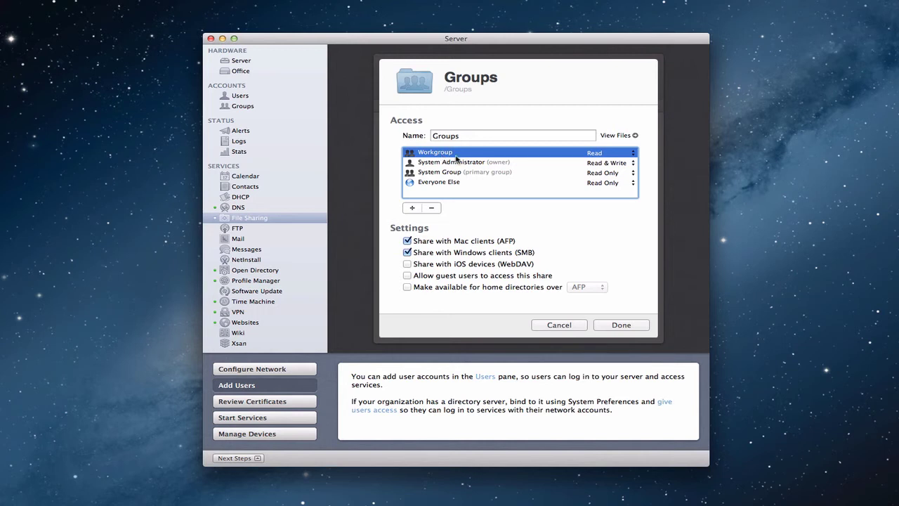
{"action": "left_click", "coordinate": [432, 208]}
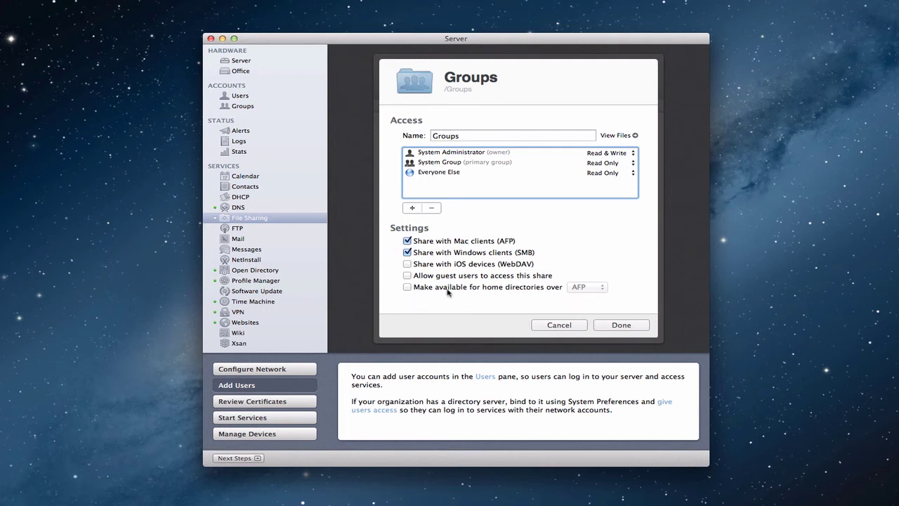
{"action": "left_click", "coordinate": [552, 328]}
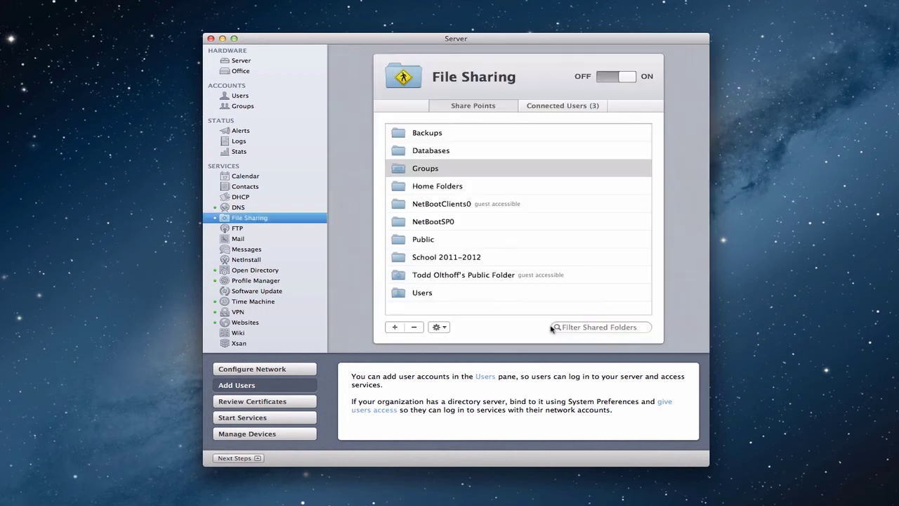
Step: Inspect the Home Folders share point's home directory protocol options and browse the first user's folder in its files
{"action": "left_click", "coordinate": [427, 190]}
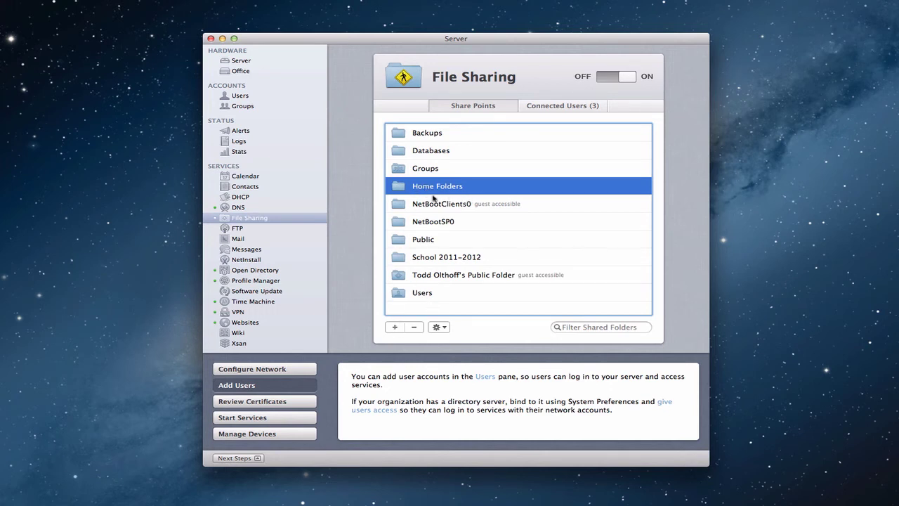
{"action": "left_click", "coordinate": [438, 326]}
{"action": "left_click", "coordinate": [453, 340]}
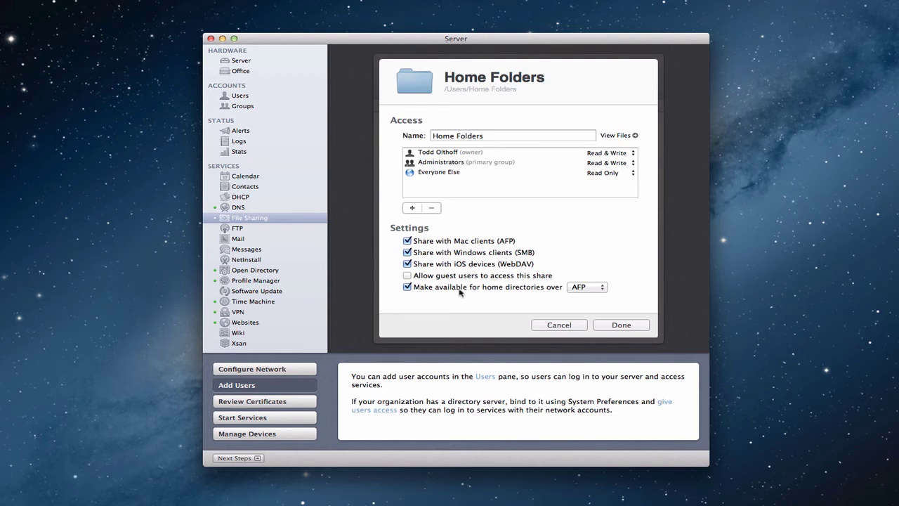
{"action": "left_click", "coordinate": [607, 288]}
{"action": "left_click", "coordinate": [606, 287]}
{"action": "left_click", "coordinate": [636, 136]}
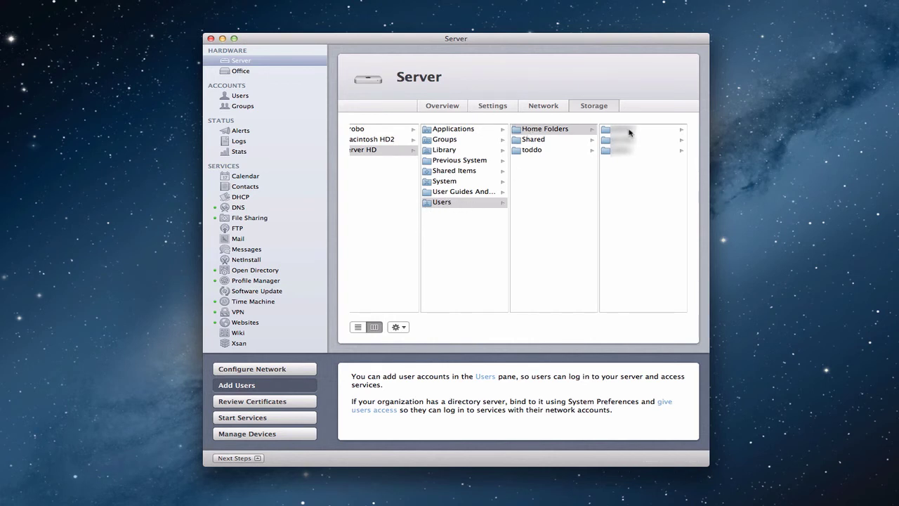
{"action": "left_click", "coordinate": [623, 131]}
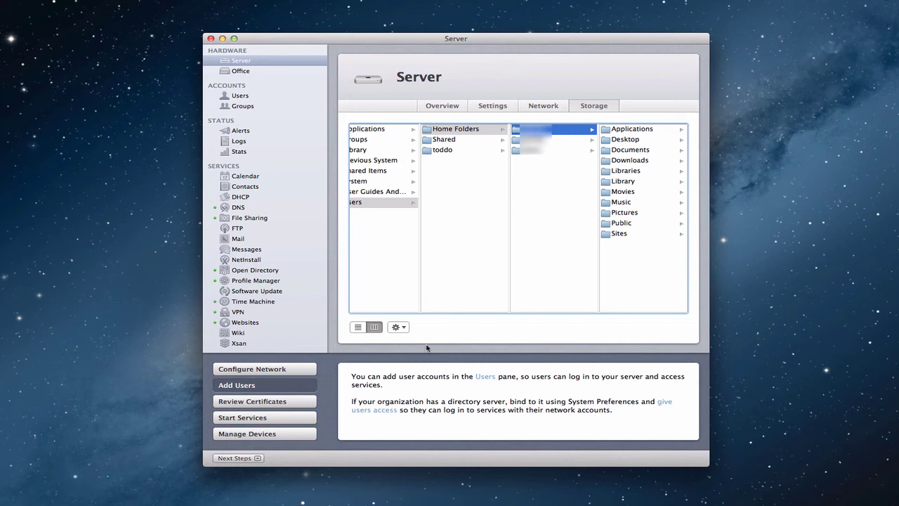
Step: Review the home folder choices in the second local network user's account settings and cancel without changes
{"action": "left_click", "coordinate": [238, 95]}
{"action": "left_click", "coordinate": [422, 158]}
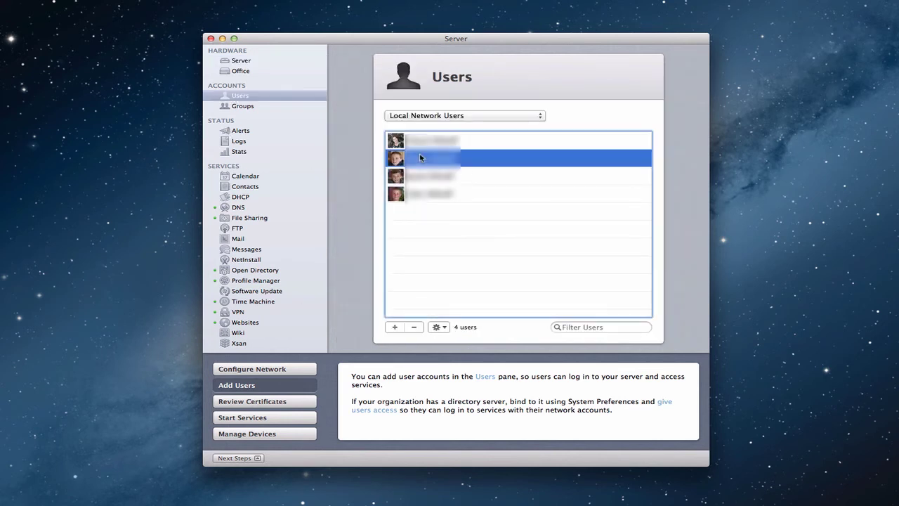
{"action": "left_click", "coordinate": [445, 327]}
{"action": "left_click", "coordinate": [457, 340]}
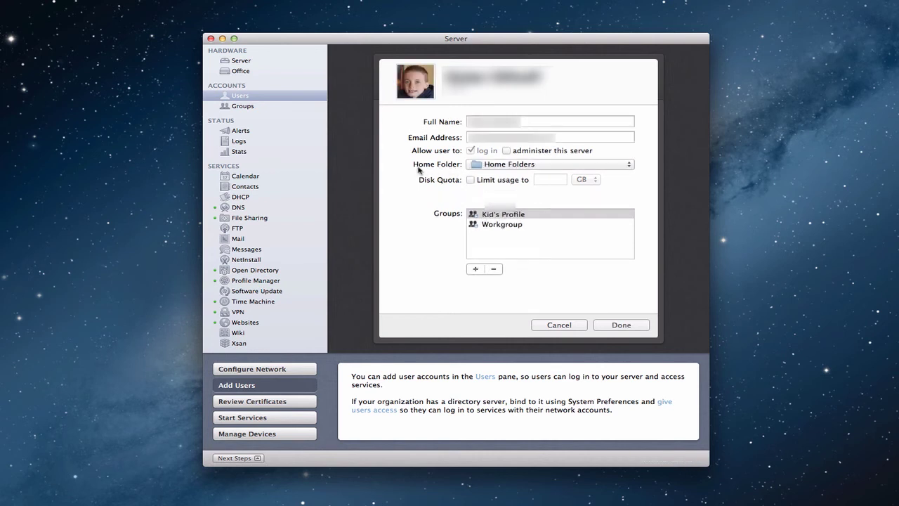
{"action": "left_click", "coordinate": [630, 166]}
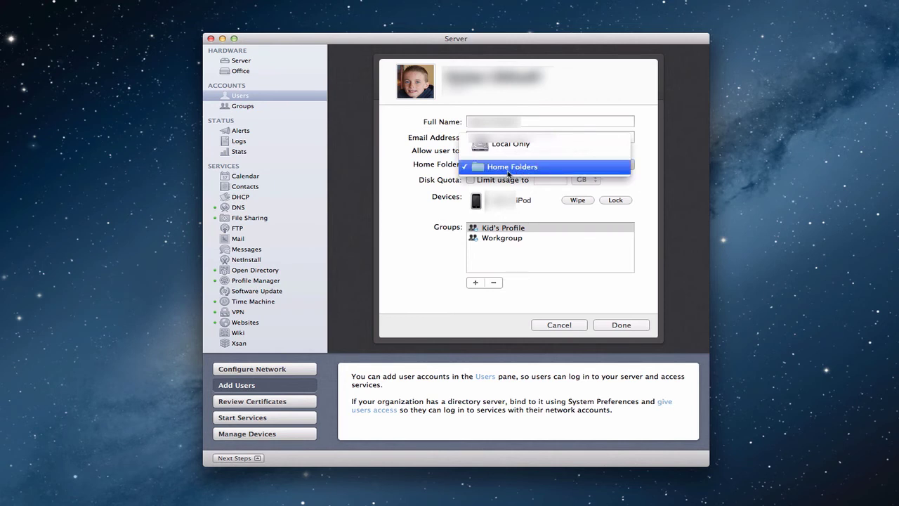
{"action": "left_click", "coordinate": [649, 187]}
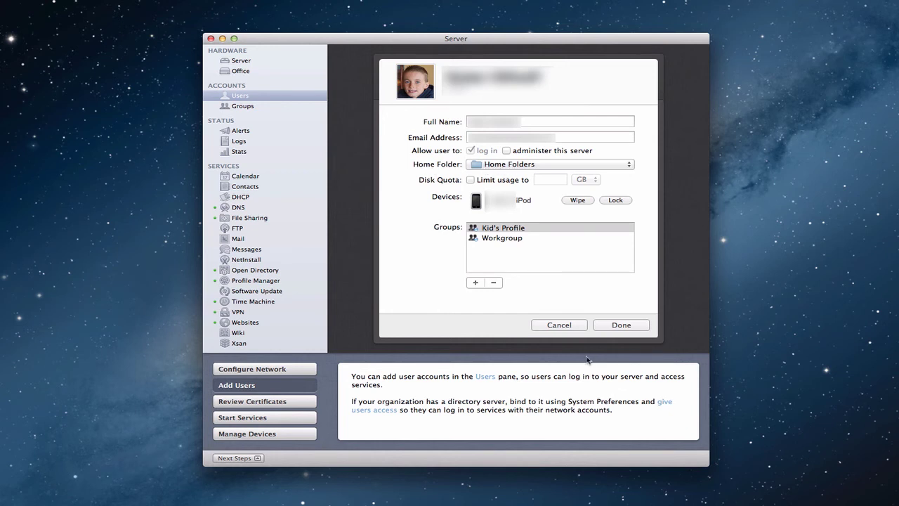
{"action": "left_click", "coordinate": [557, 326]}
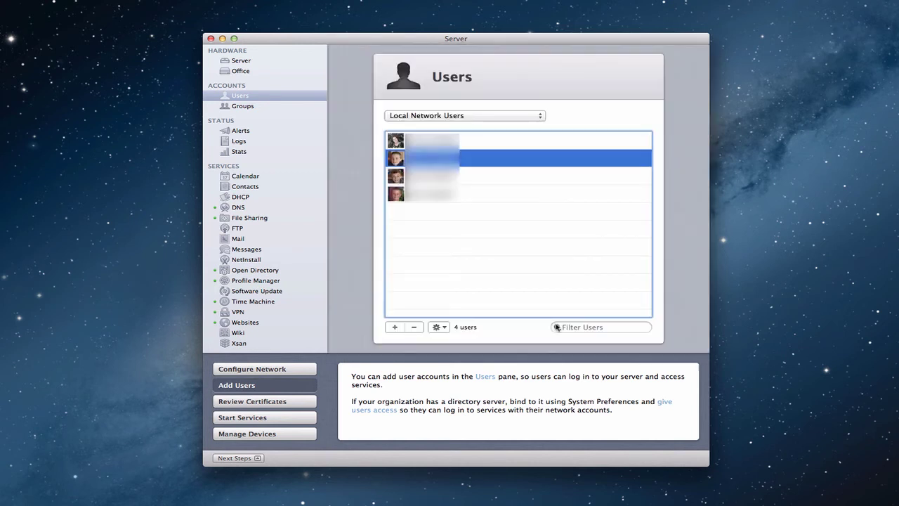
Step: Examine the access permissions and sharing settings of the Databases share point in File Sharing and cancel out of them
{"action": "left_click", "coordinate": [251, 220]}
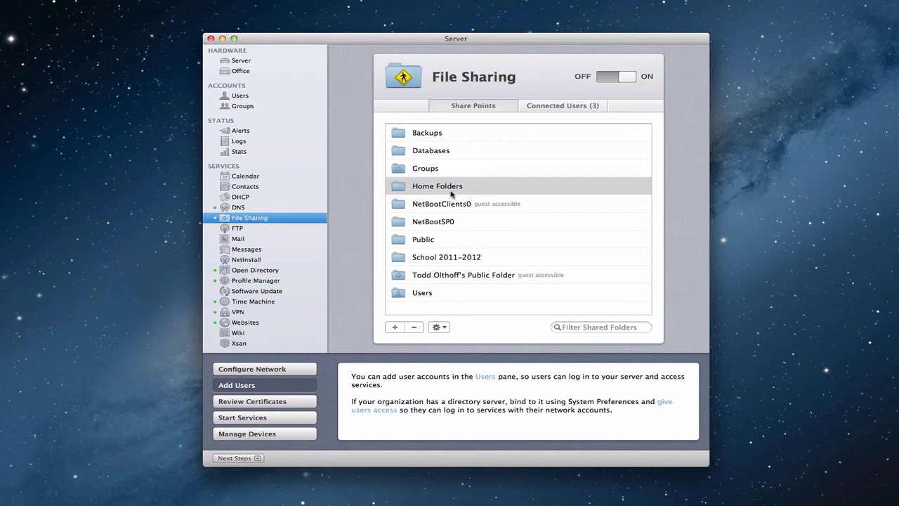
{"action": "left_click", "coordinate": [437, 153]}
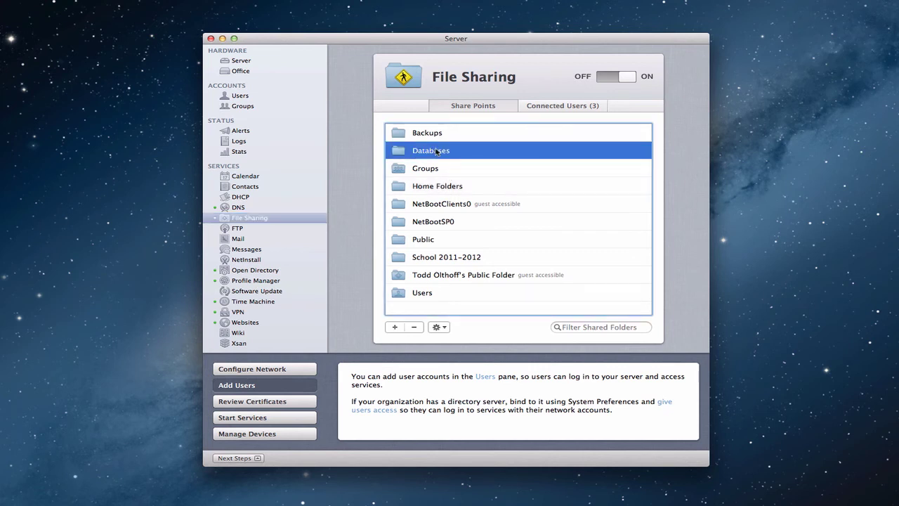
{"action": "left_click", "coordinate": [446, 328]}
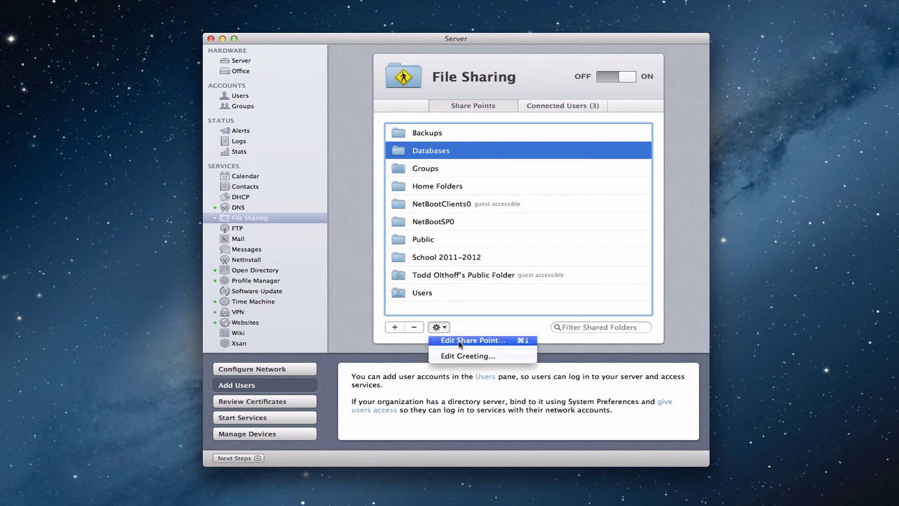
{"action": "left_click", "coordinate": [460, 342]}
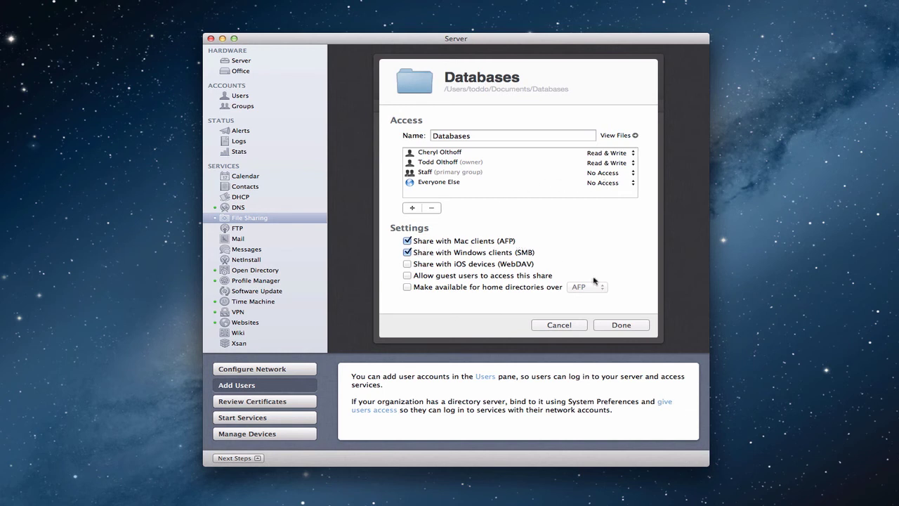
{"action": "left_click", "coordinate": [562, 325]}
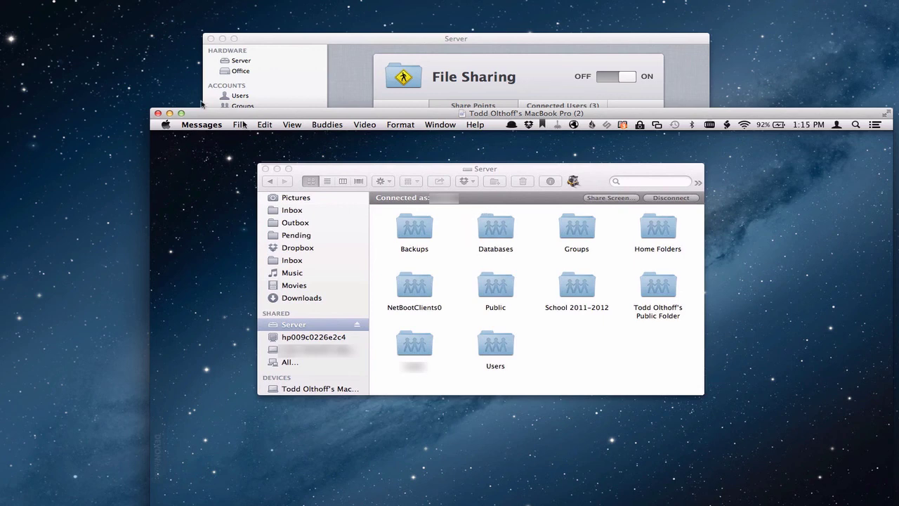
Step: Minimize the MacBook screen sharing window and bring the Server window to the front
{"action": "left_click", "coordinate": [170, 113]}
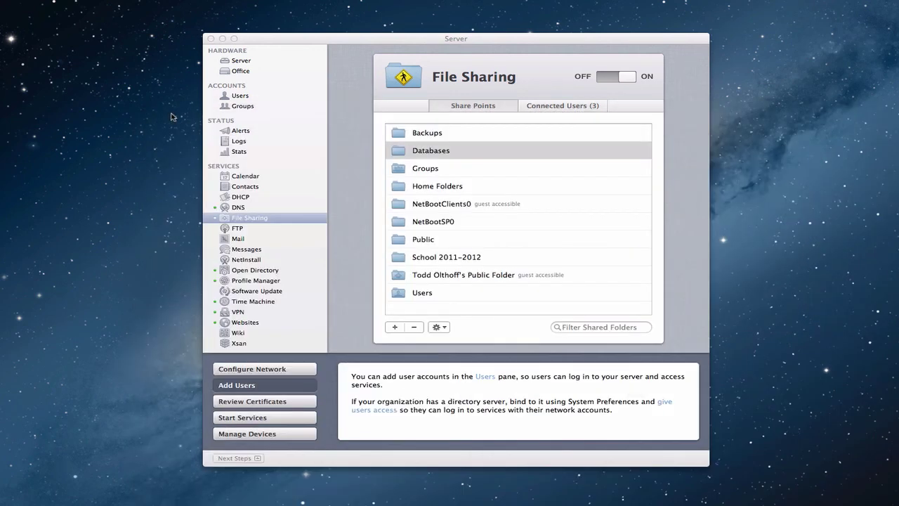
{"action": "left_click", "coordinate": [304, 39]}
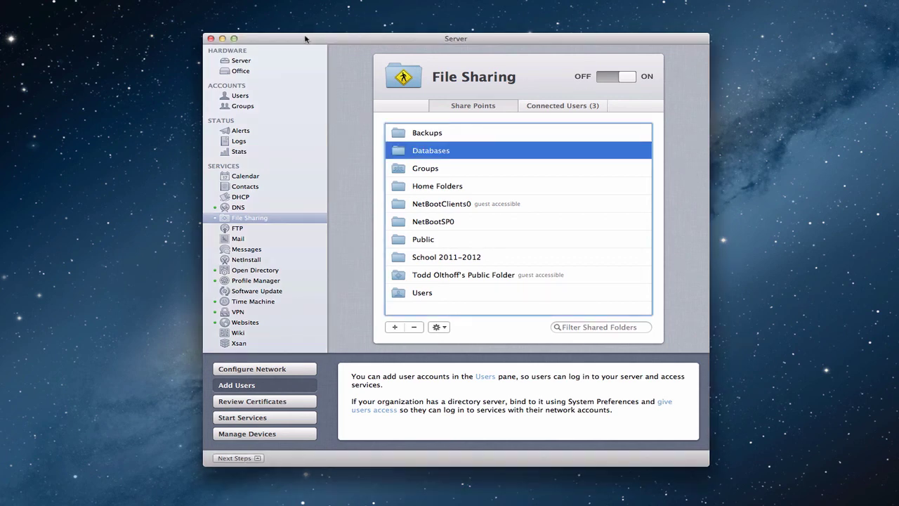